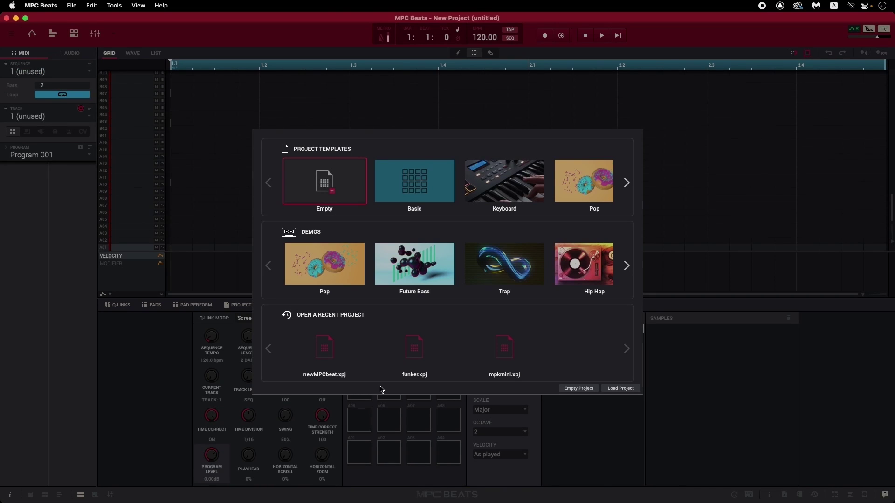
Step: Page through the project templates and start a project from Hip Hop (HipHop kit, 84 BPM)
{"action": "left_click", "coordinate": [627, 186]}
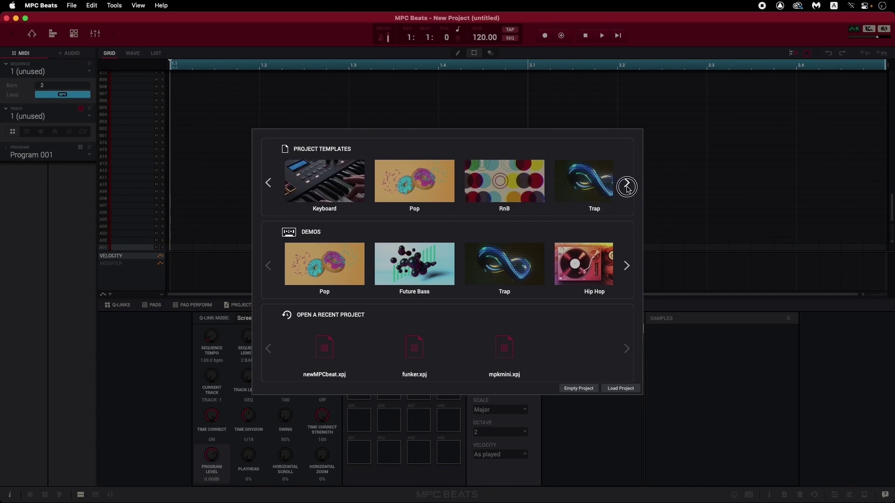
{"action": "left_click", "coordinate": [628, 186]}
{"action": "left_click", "coordinate": [522, 181]}
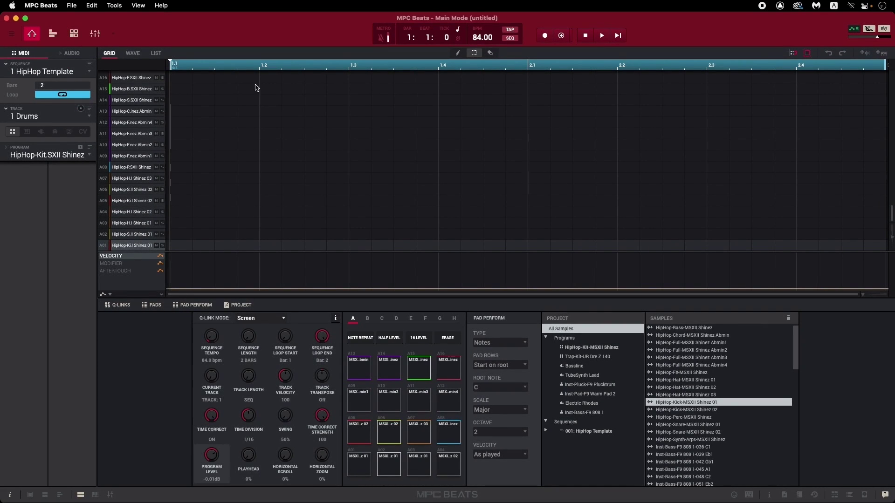
{"action": "left_click", "coordinate": [47, 6]}
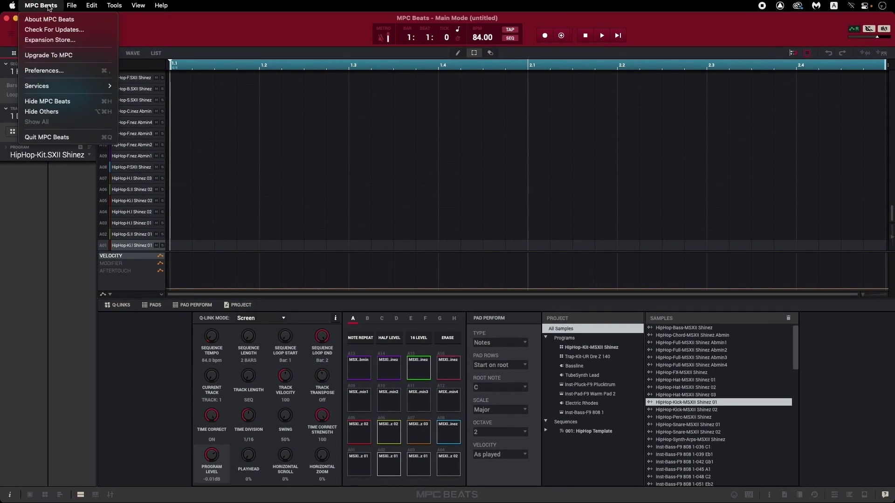
Step: In MIDI / Sync preferences, enable CONTROL for MPK mini 3 and set Sync Output to MIDI Clock
{"action": "left_click", "coordinate": [77, 71]}
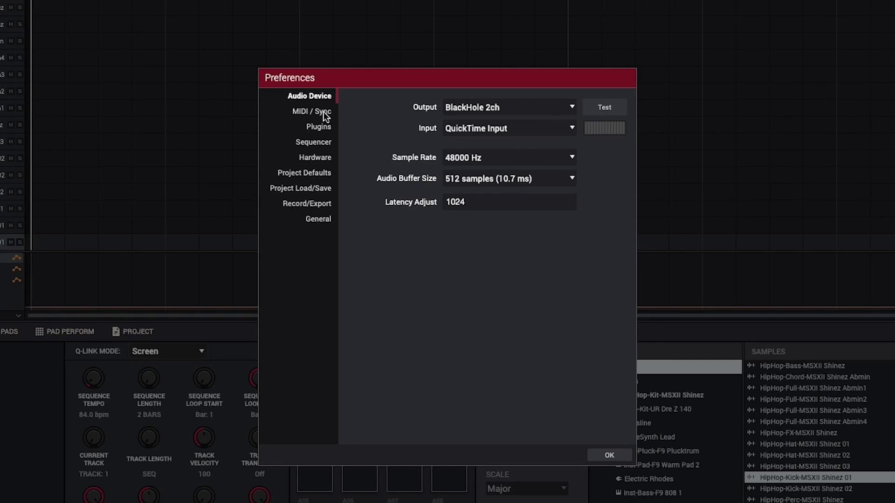
{"action": "left_click", "coordinate": [310, 113]}
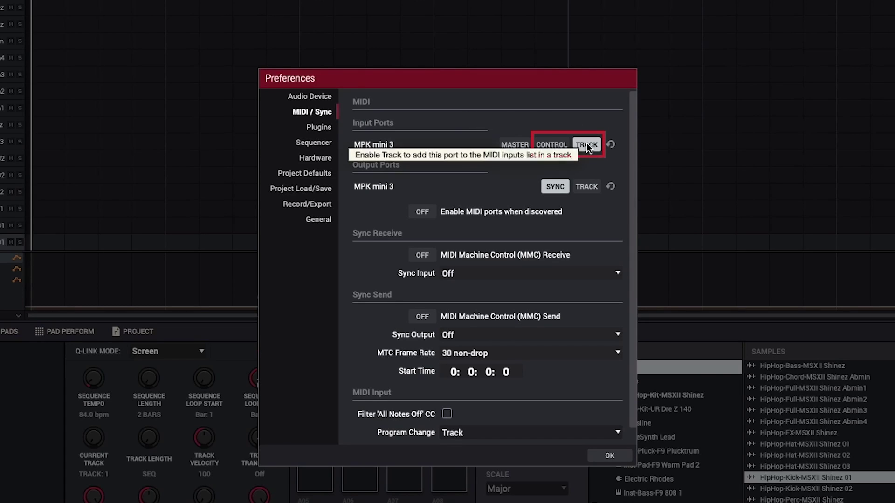
{"action": "left_click", "coordinate": [552, 145]}
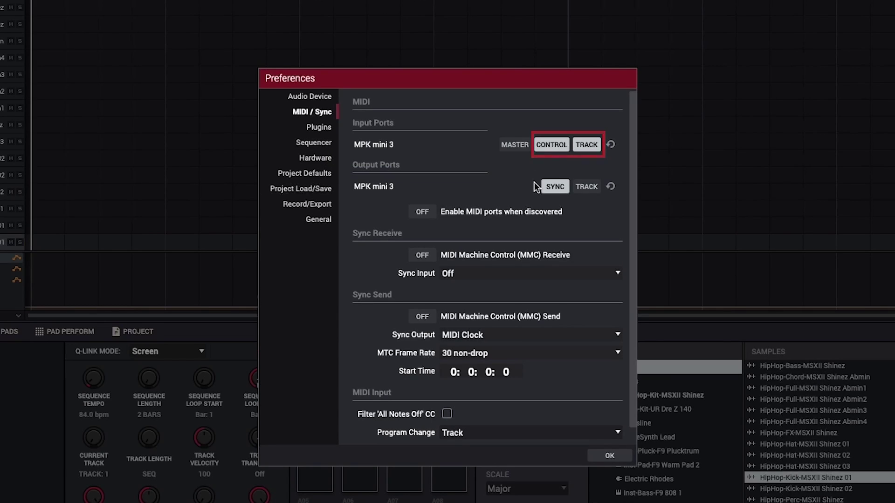
{"action": "left_click", "coordinate": [483, 341]}
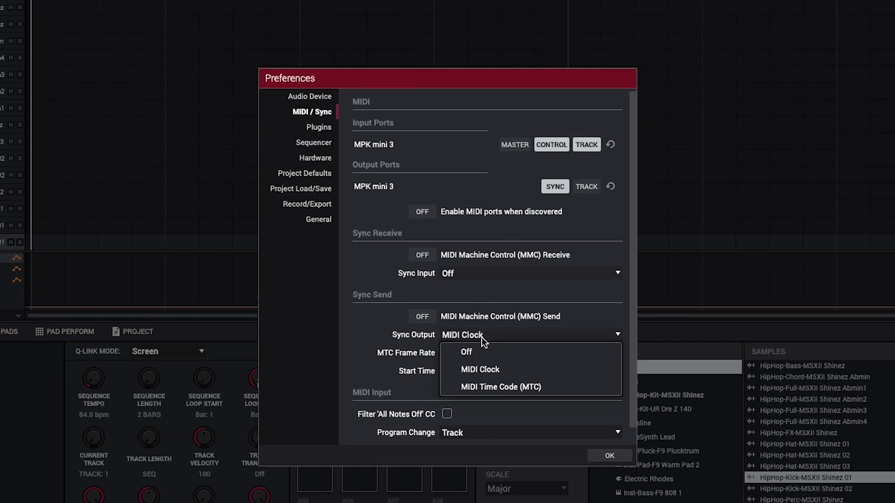
{"action": "left_click", "coordinate": [508, 372]}
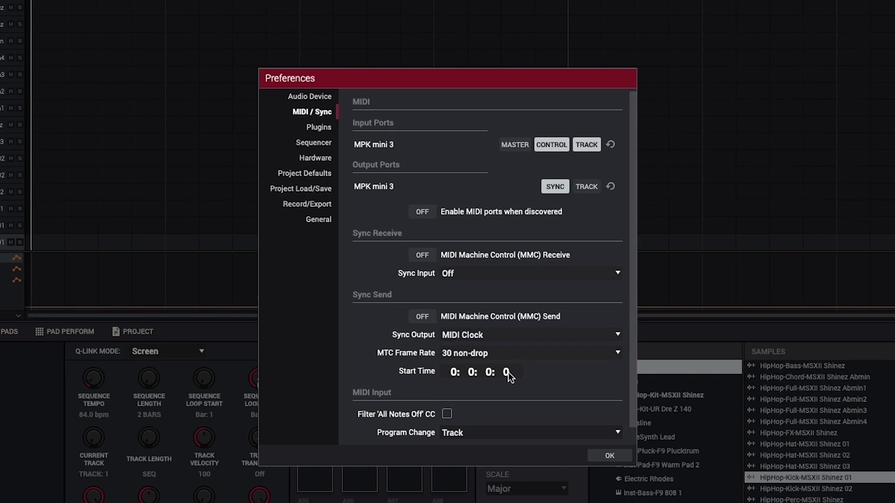
{"action": "left_click", "coordinate": [607, 458]}
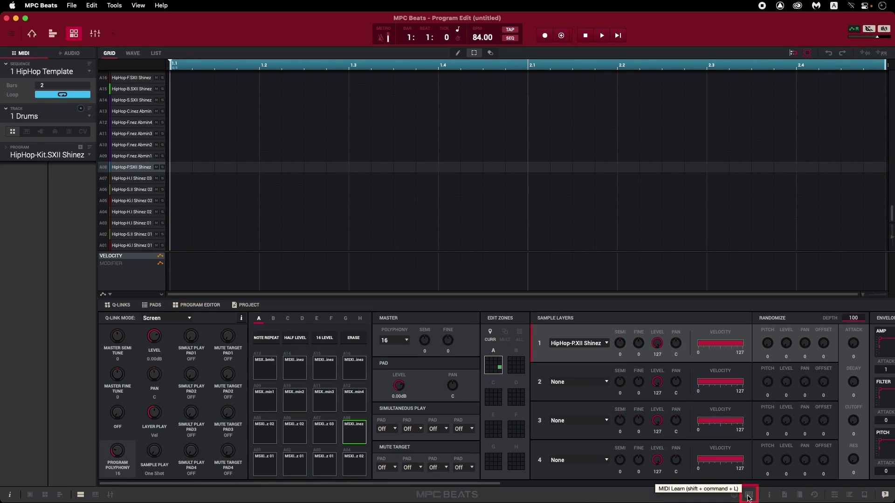
Step: Bring up the MIDI Learn panel mapping MPK mini 3 pads 1–16 to notes 36–51
{"action": "left_click", "coordinate": [749, 496]}
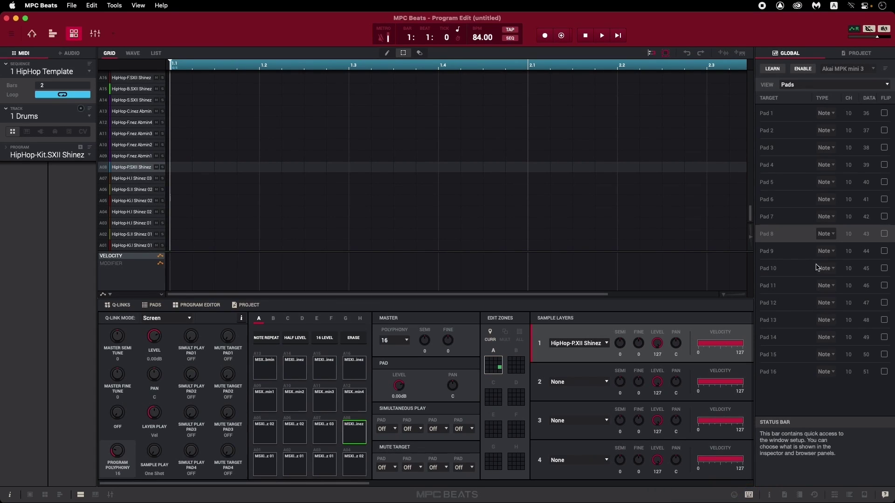
Step: Create an empty MIDI map 'New MIDI Mapping 2', enable it, and switch Learn mode on
{"action": "left_click", "coordinate": [886, 69]}
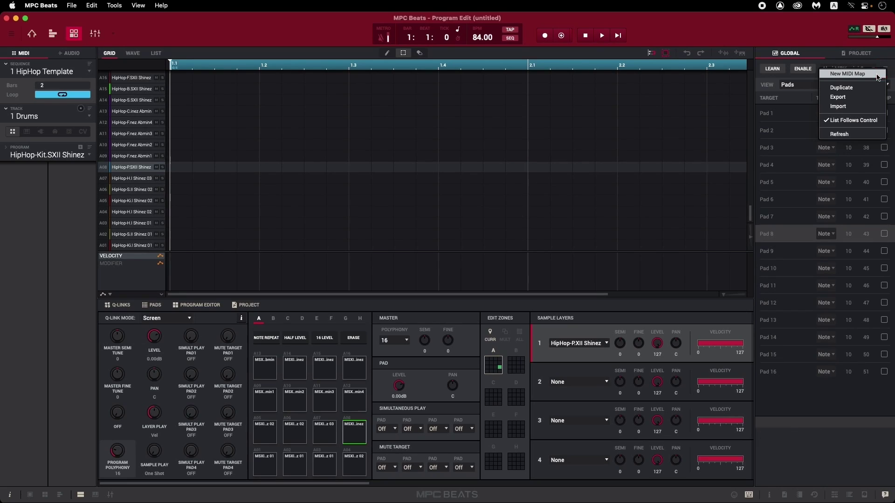
{"action": "left_click", "coordinate": [878, 75]}
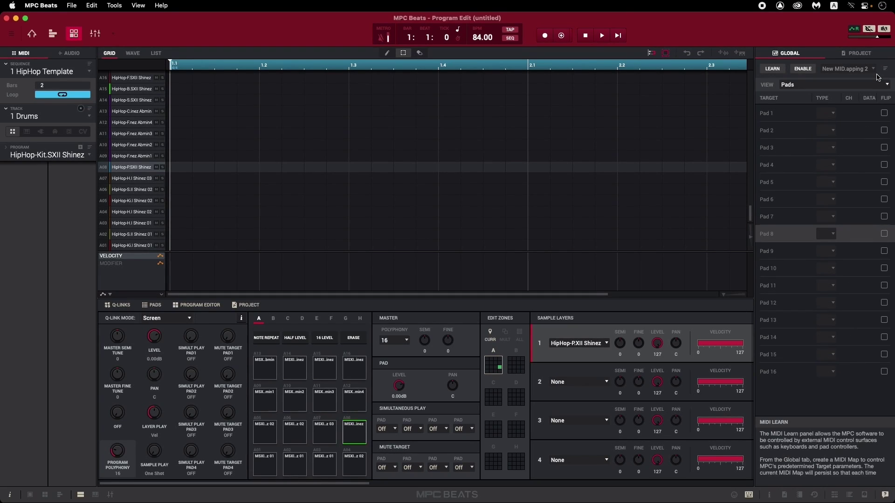
{"action": "left_click", "coordinate": [799, 70]}
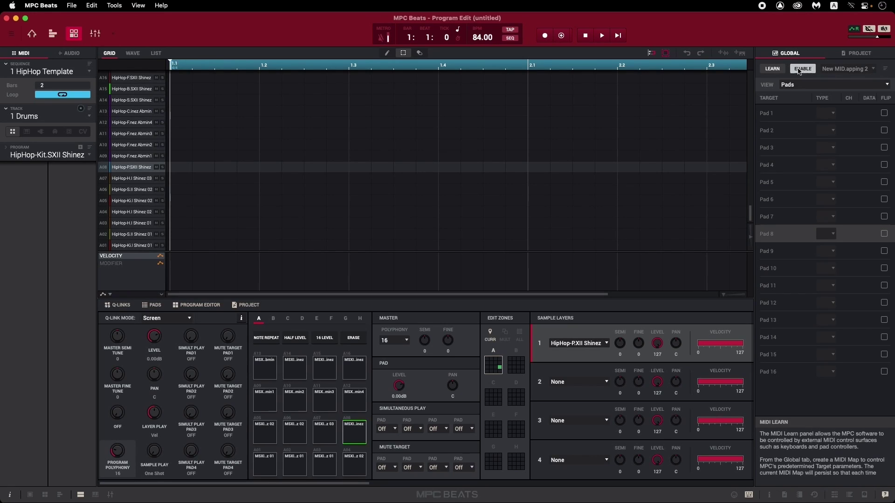
{"action": "left_click", "coordinate": [768, 70]}
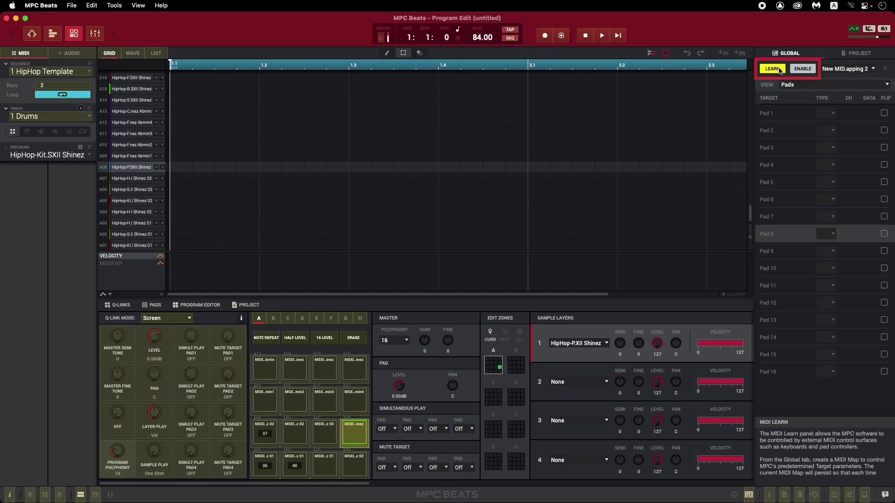
Step: Learn Pad 1, Pad 2 and Pad 5 to channel 10 notes 36, 40 and 37, then stop learning
{"action": "left_click", "coordinate": [794, 115]}
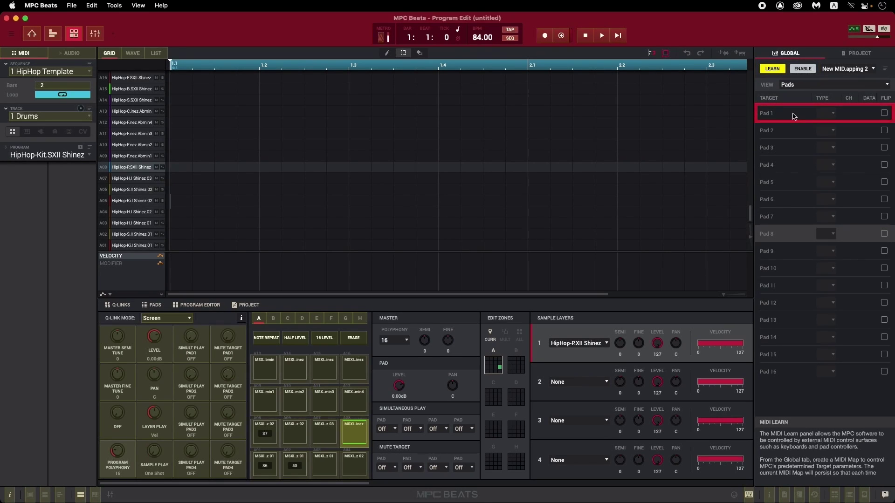
{"action": "left_click", "coordinate": [794, 116]}
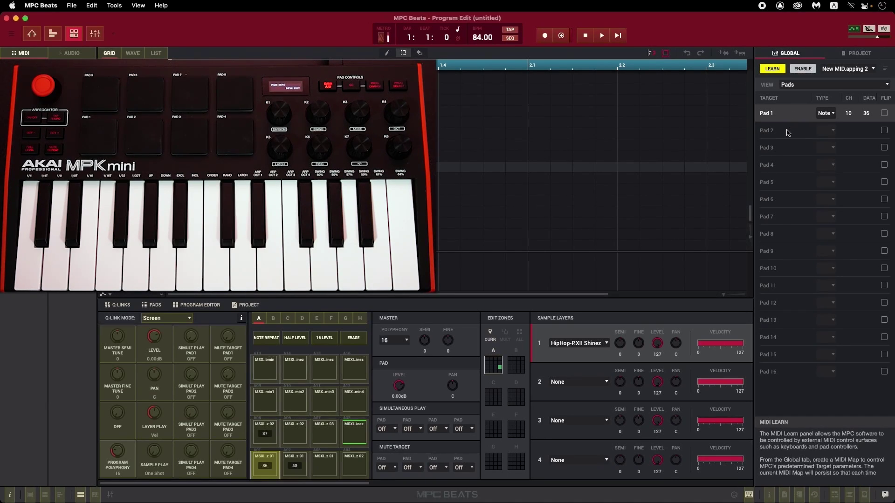
{"action": "left_click", "coordinate": [788, 133]}
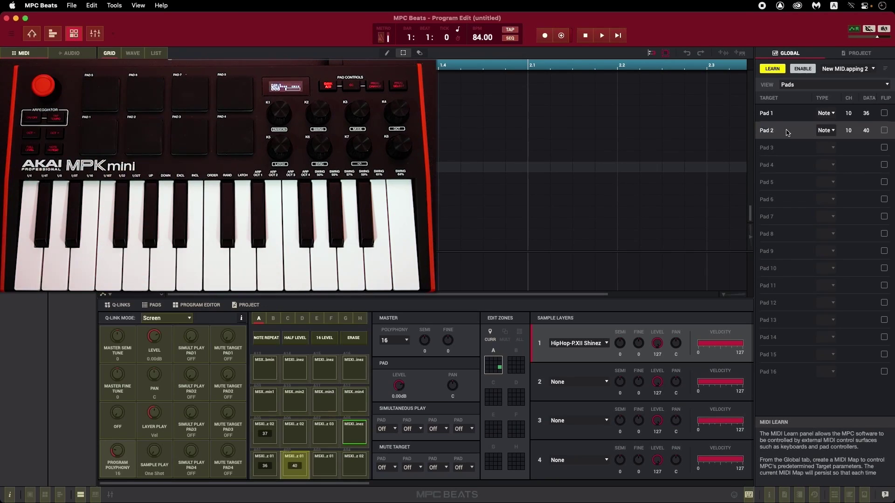
{"action": "left_click", "coordinate": [787, 182]}
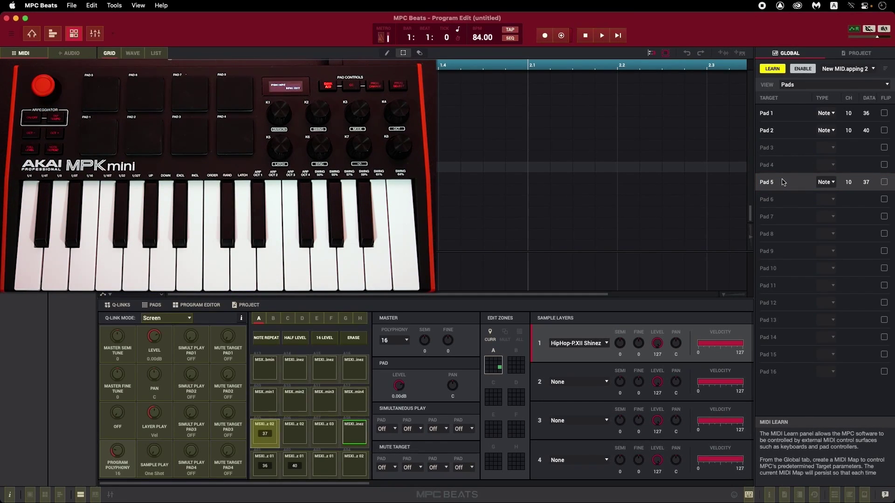
{"action": "left_click", "coordinate": [779, 71]}
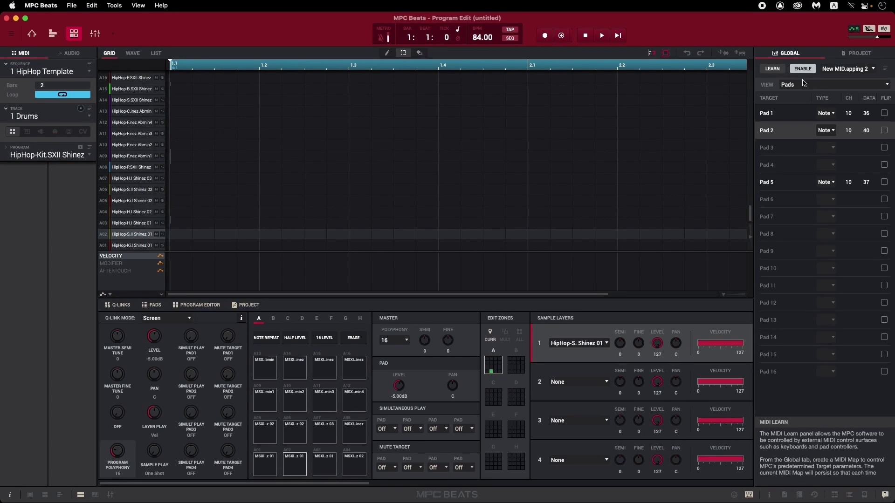
{"action": "left_click", "coordinate": [820, 85]}
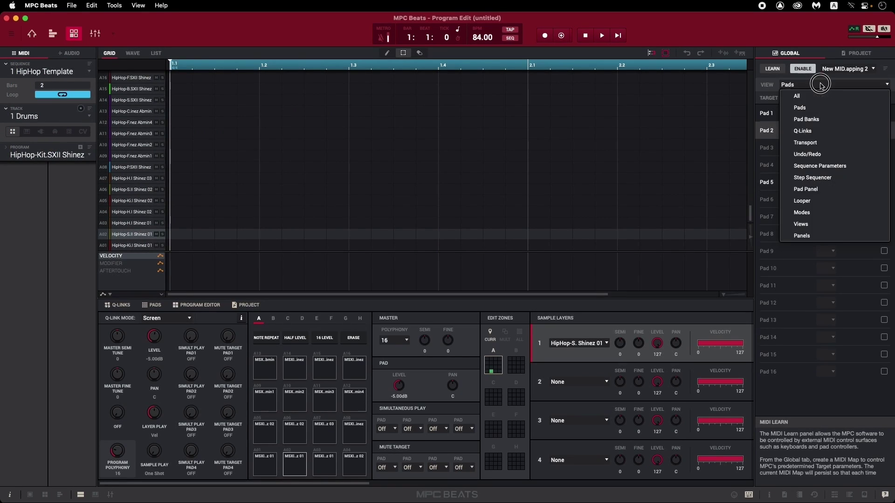
{"action": "left_click", "coordinate": [826, 119]}
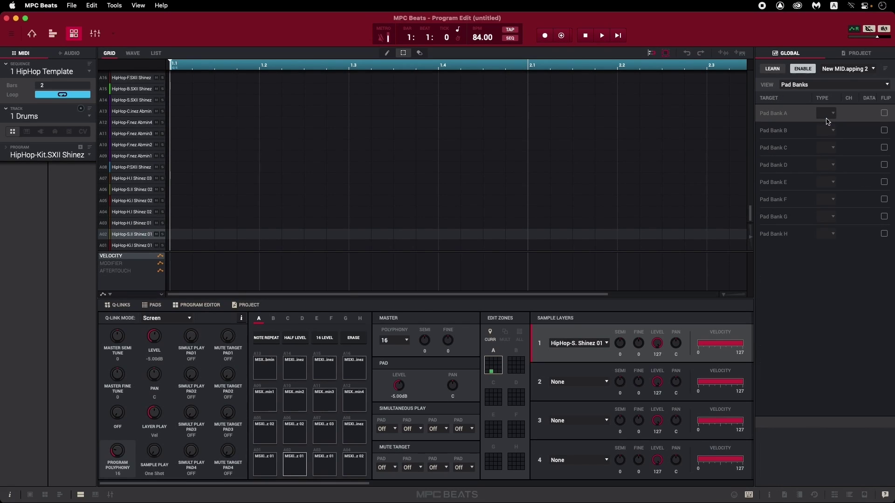
{"action": "left_click", "coordinate": [832, 87]}
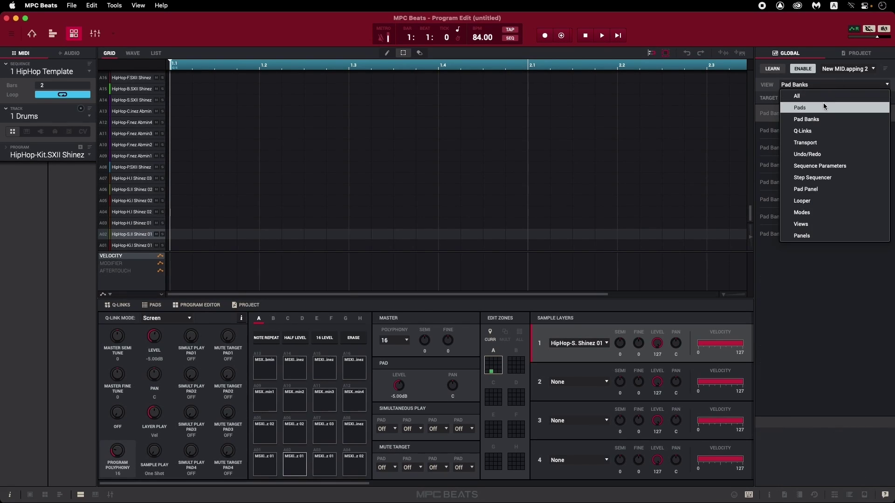
{"action": "left_click", "coordinate": [824, 107]}
{"action": "left_click", "coordinate": [817, 88]}
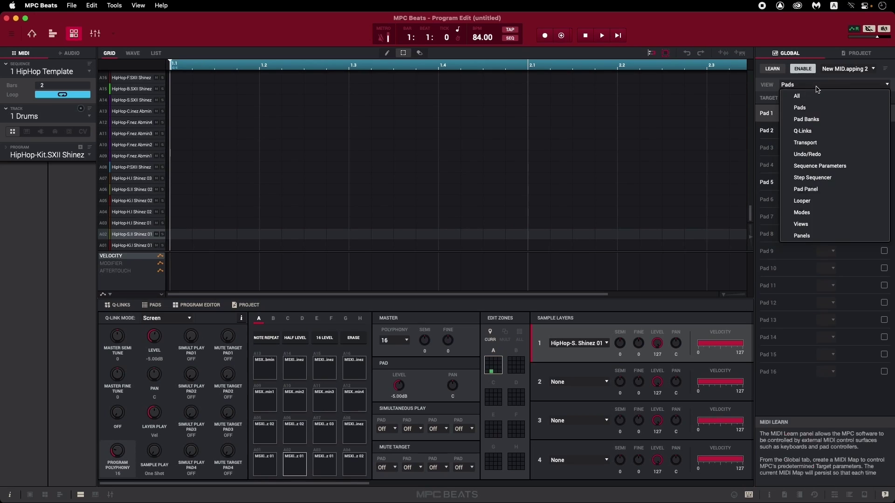
{"action": "left_click", "coordinate": [864, 87]}
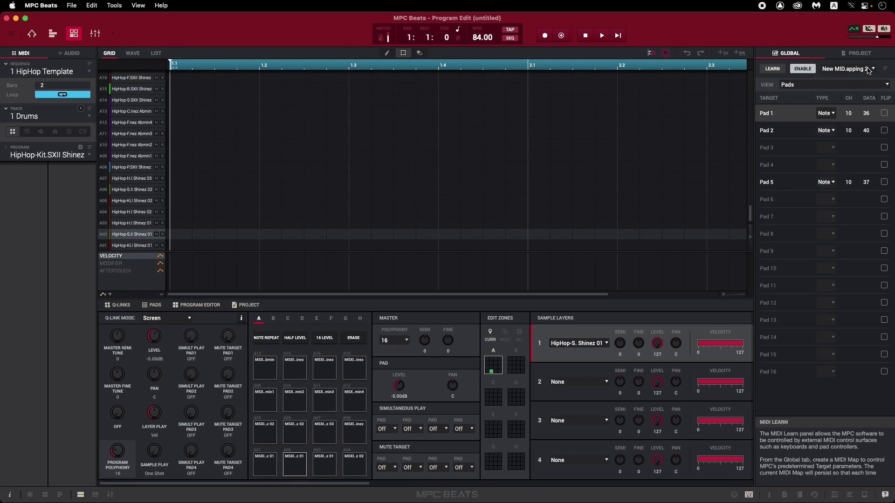
Step: Load the Factory > Akai > Akai MPK mini 3 MIDI map
{"action": "left_click", "coordinate": [868, 71]}
{"action": "mouse_move", "coordinate": [844, 81]}
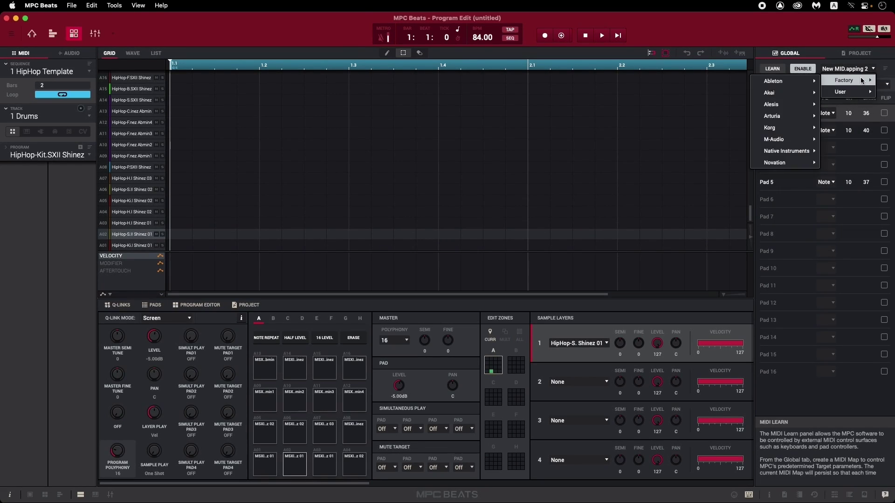
{"action": "mouse_move", "coordinate": [769, 94]}
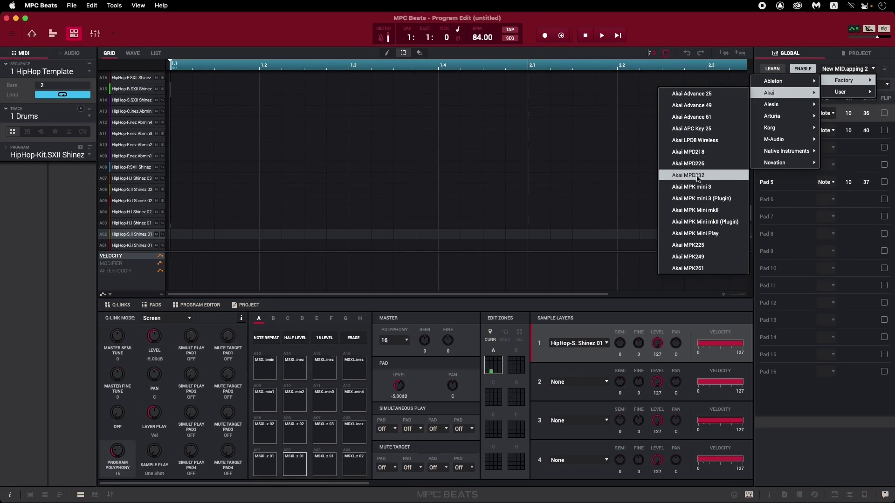
{"action": "left_click", "coordinate": [698, 186]}
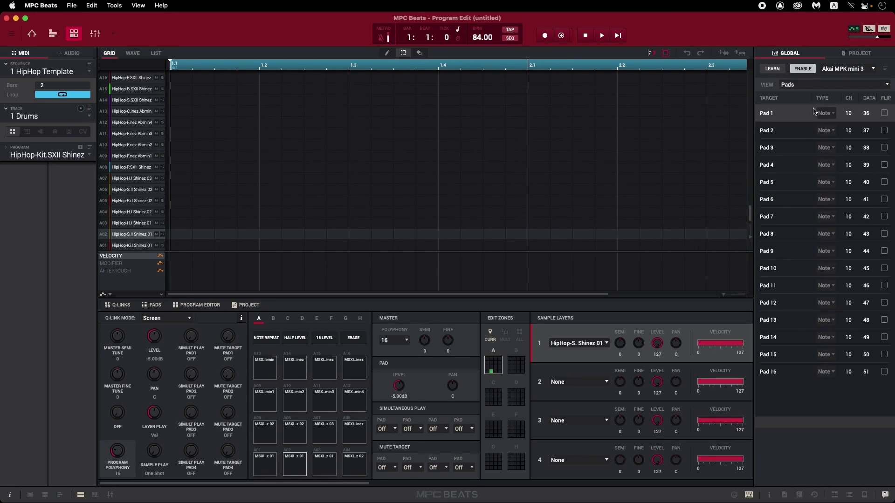
Step: Duplicate that map and load the resulting User 'Akai MPK mini 3 Copy' map
{"action": "left_click", "coordinate": [885, 69]}
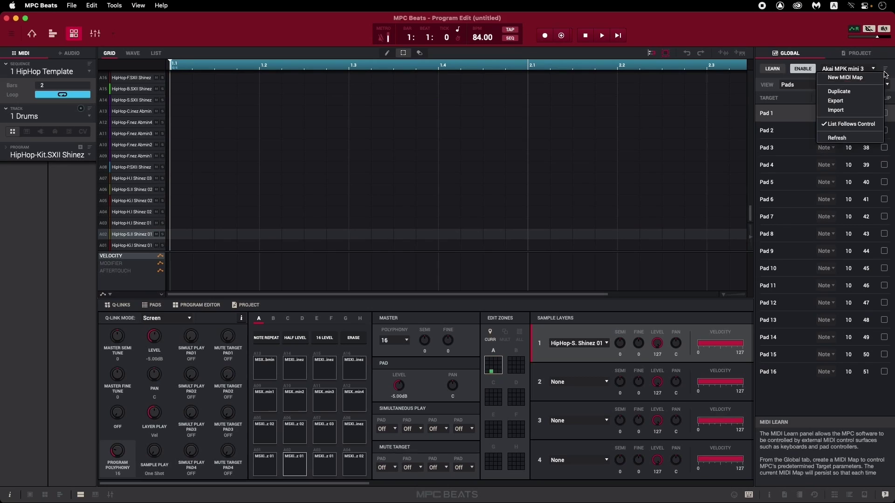
{"action": "left_click", "coordinate": [853, 95]}
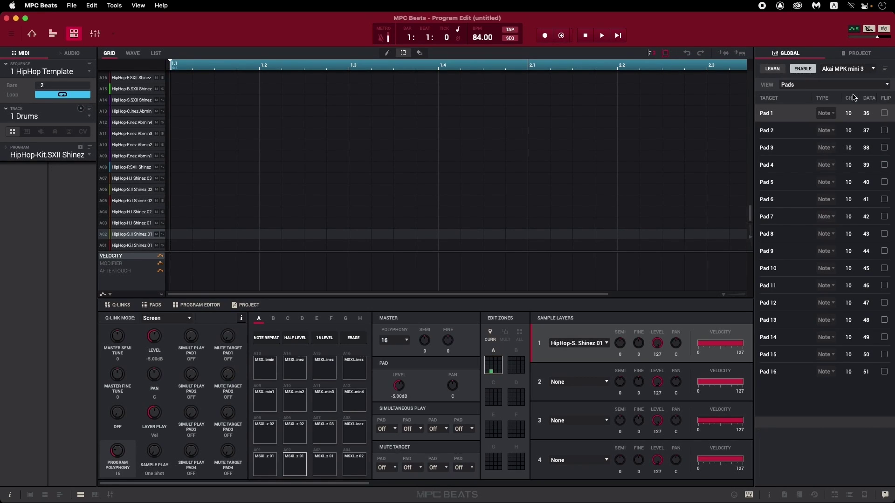
{"action": "left_click", "coordinate": [861, 71]}
{"action": "mouse_move", "coordinate": [843, 95]}
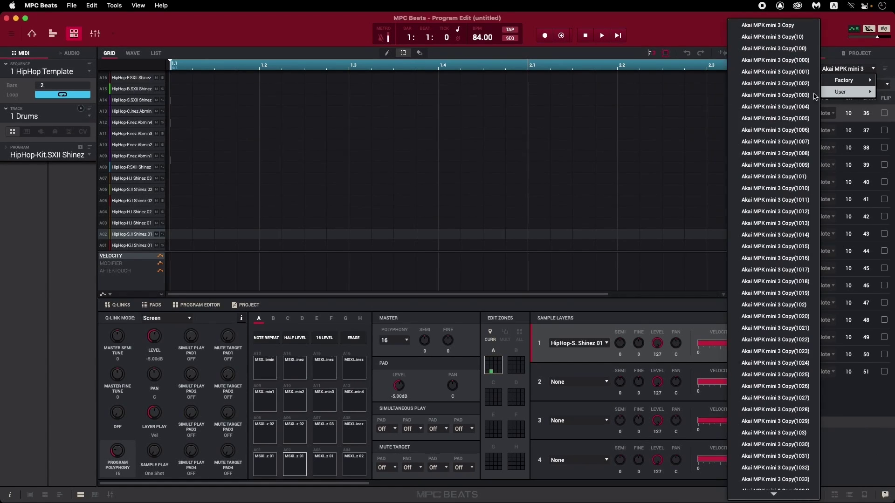
{"action": "left_click", "coordinate": [774, 26]}
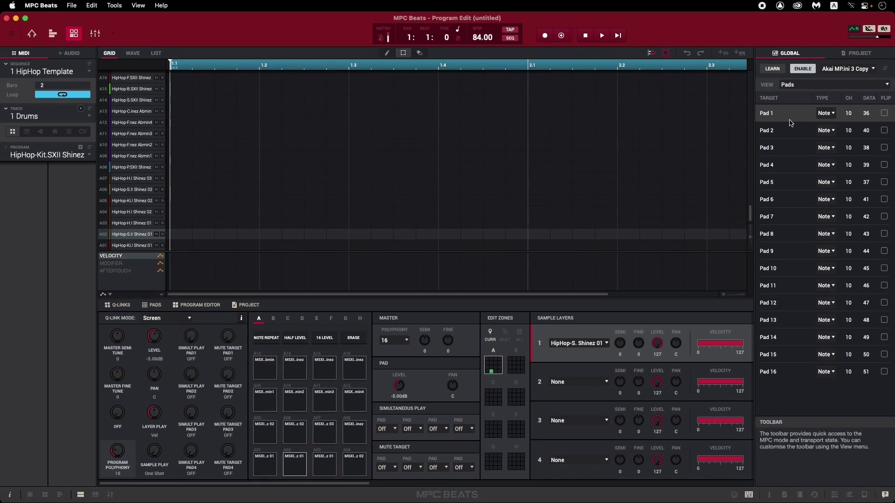
Step: Clear the Pad 2 and Pad 5 MIDI mappings in the copied map and re-enable Learn
{"action": "right_click", "coordinate": [789, 135]}
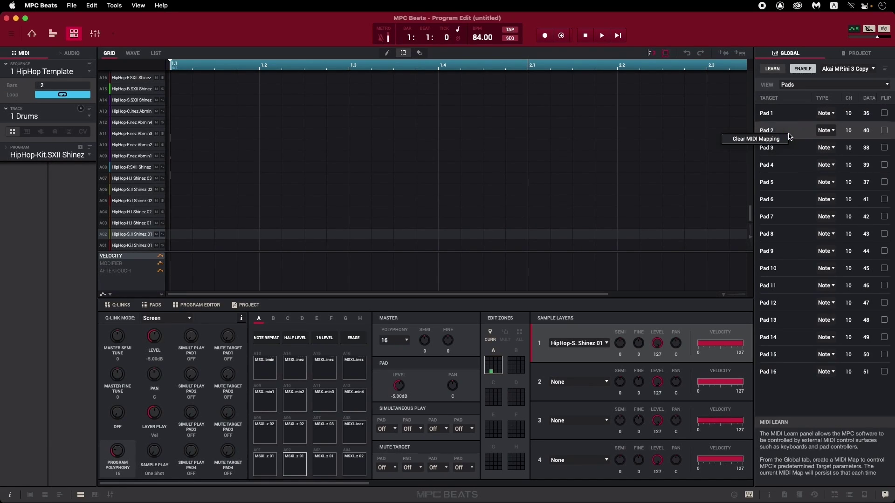
{"action": "left_click", "coordinate": [780, 139]}
{"action": "right_click", "coordinate": [789, 183]}
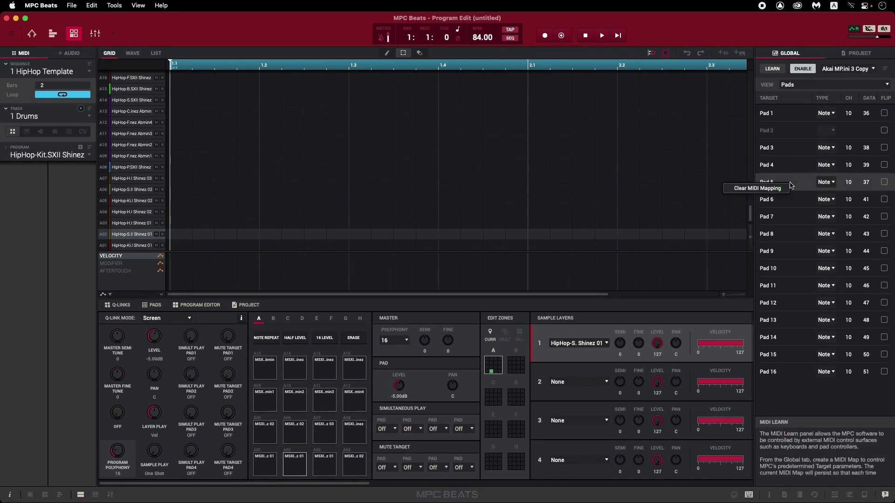
{"action": "left_click", "coordinate": [779, 189]}
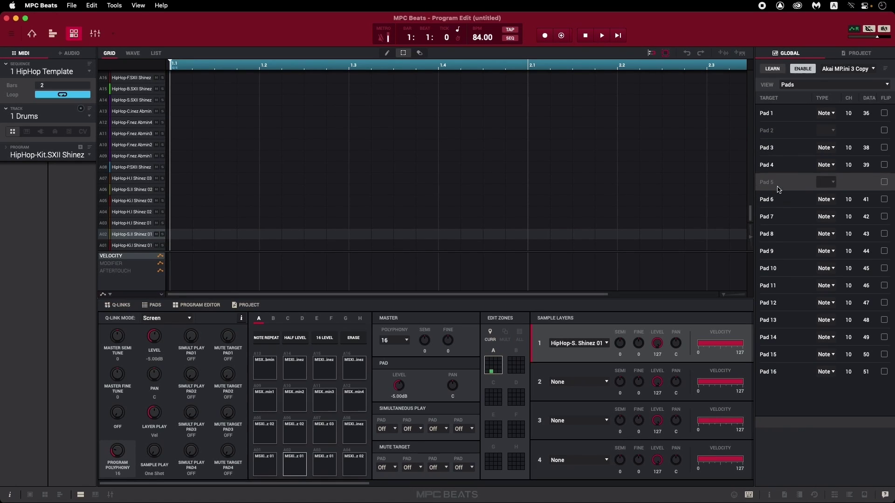
{"action": "left_click", "coordinate": [782, 182]}
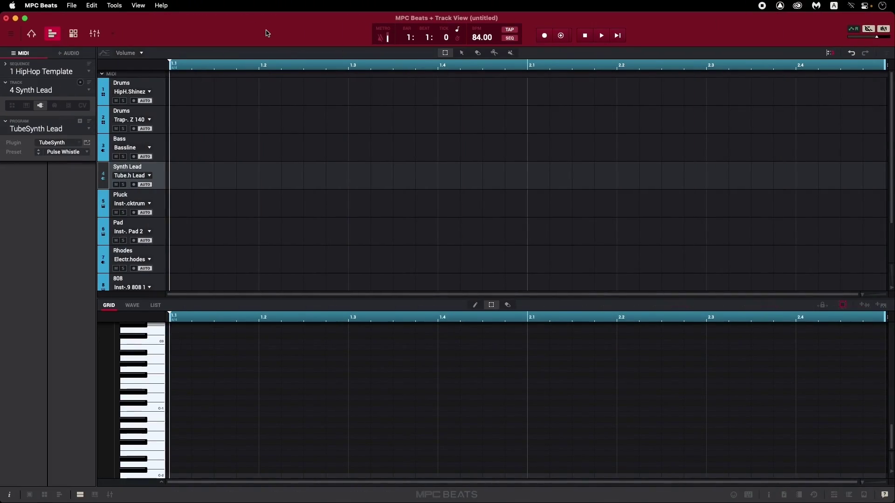
{"action": "left_click", "coordinate": [49, 5]}
{"action": "left_click", "coordinate": [70, 69]}
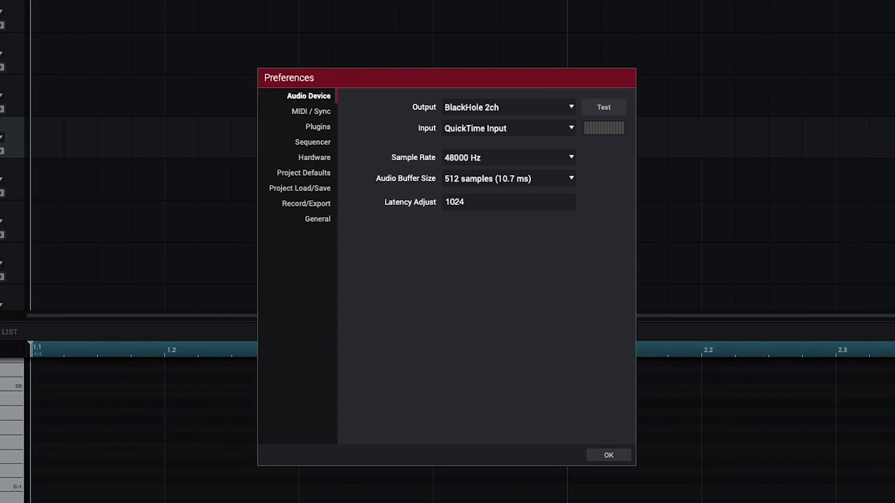
{"action": "left_click", "coordinate": [295, 113]}
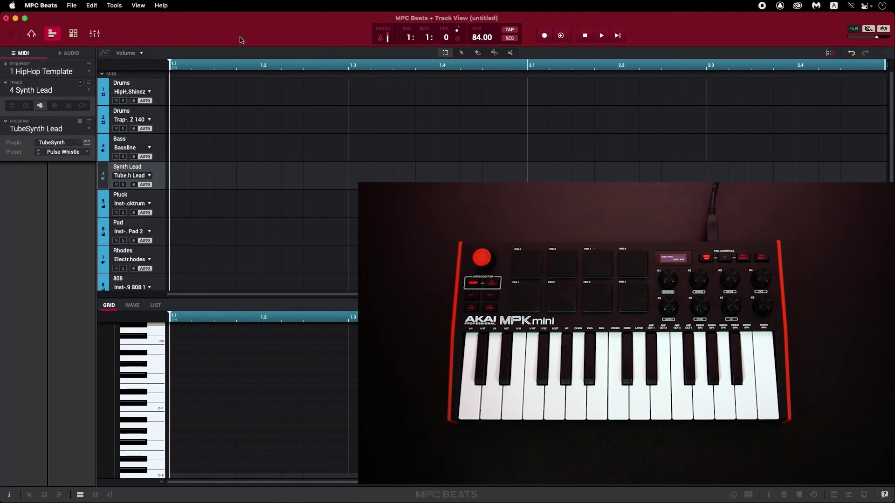
Step: Start playback of the HipHop Template sequence at 84 BPM with the spacebar
{"action": "key", "text": "space"}
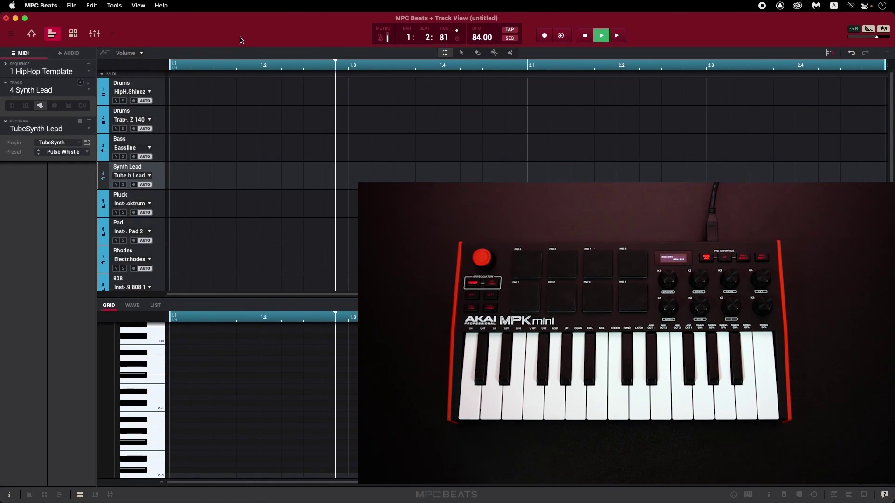